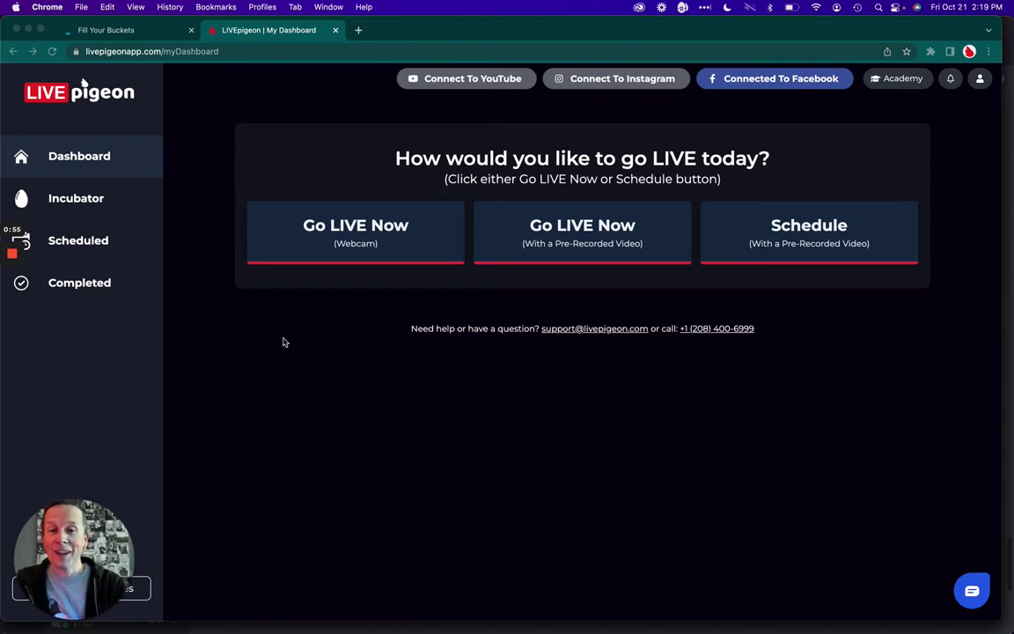
# Step: Create a webcam live titled 'Check it out we have a new feature!!!' described 'Webcam is finally here!'
pyautogui.click(261, 310)
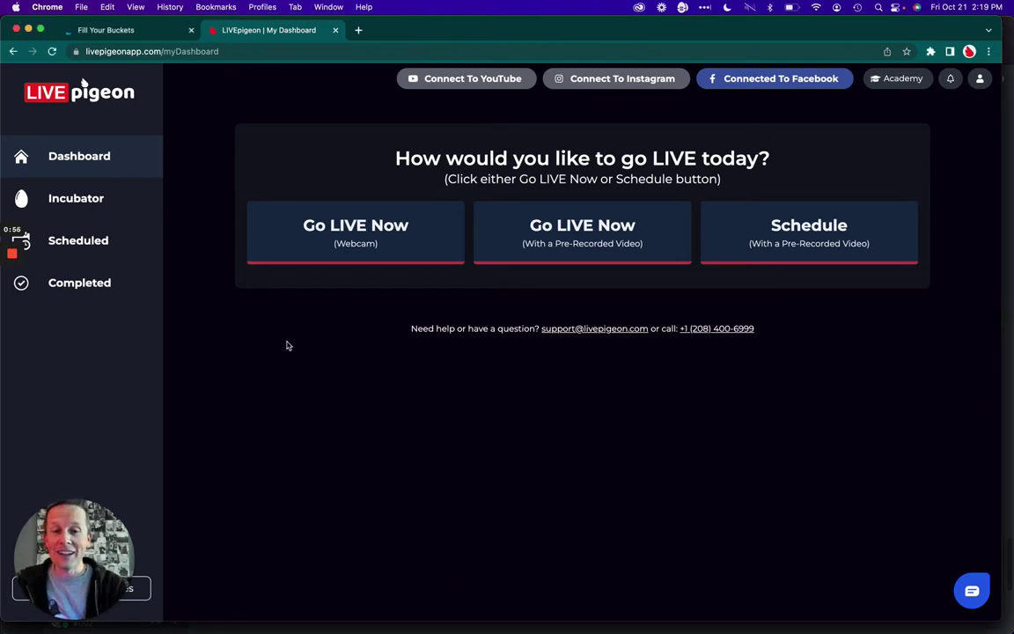
pyautogui.click(294, 238)
pyautogui.click(235, 370)
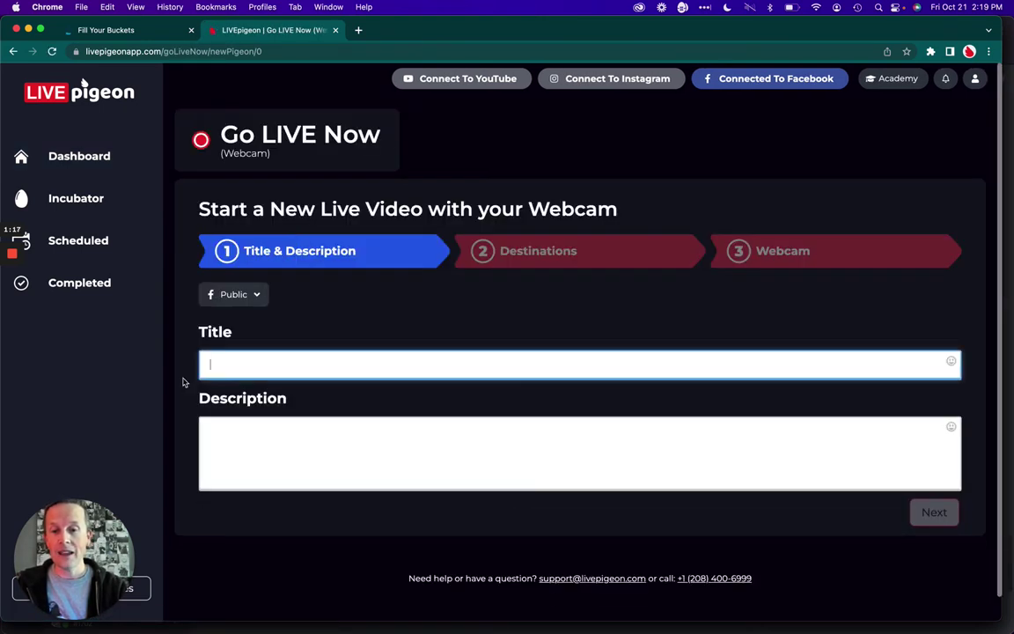
pyautogui.write('Check')
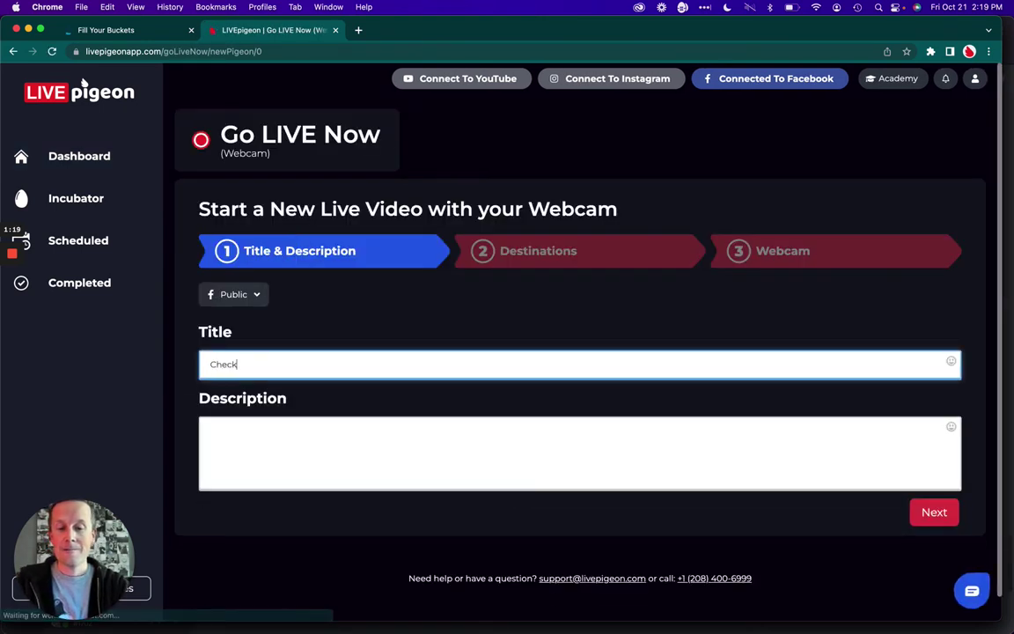
pyautogui.write(' out this ')
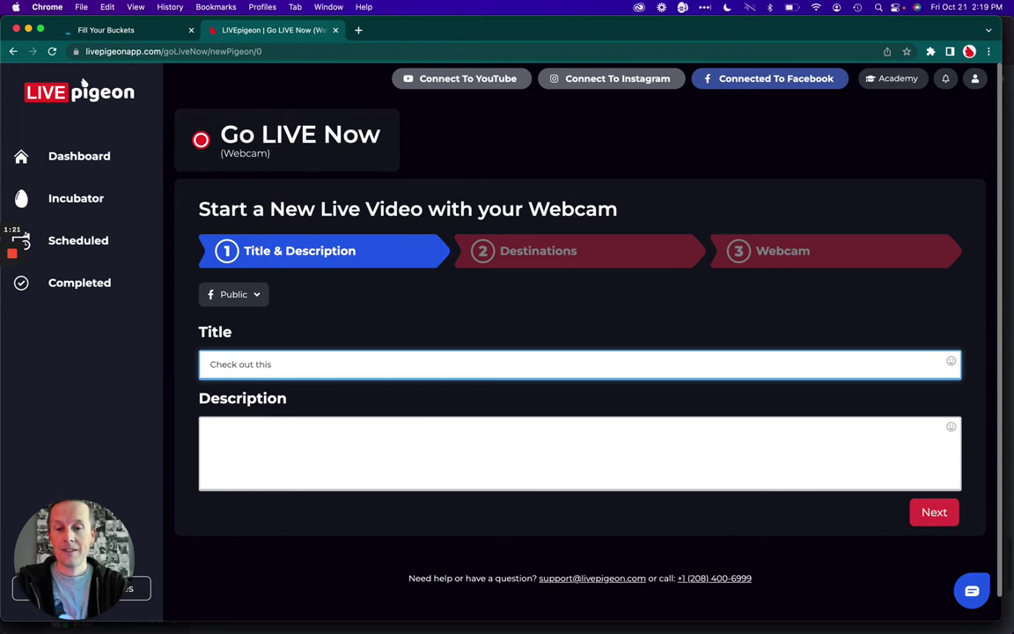
pyautogui.write('new')
pyautogui.press('BackSpace')
pyautogui.press('BackSpace')
pyautogui.press('BackSpace')
pyautogui.press('BackSpace')
pyautogui.press('BackSpace')
pyautogui.press('BackSpace')
pyautogui.press('BackSpace')
pyautogui.press('BackSpace')
pyautogui.press('BackSpace')
pyautogui.press('BackSpace')
pyautogui.press('BackSpace')
pyautogui.press('BackSpace')
pyautogui.press('BackSpace')
pyautogui.press('BackSpace')
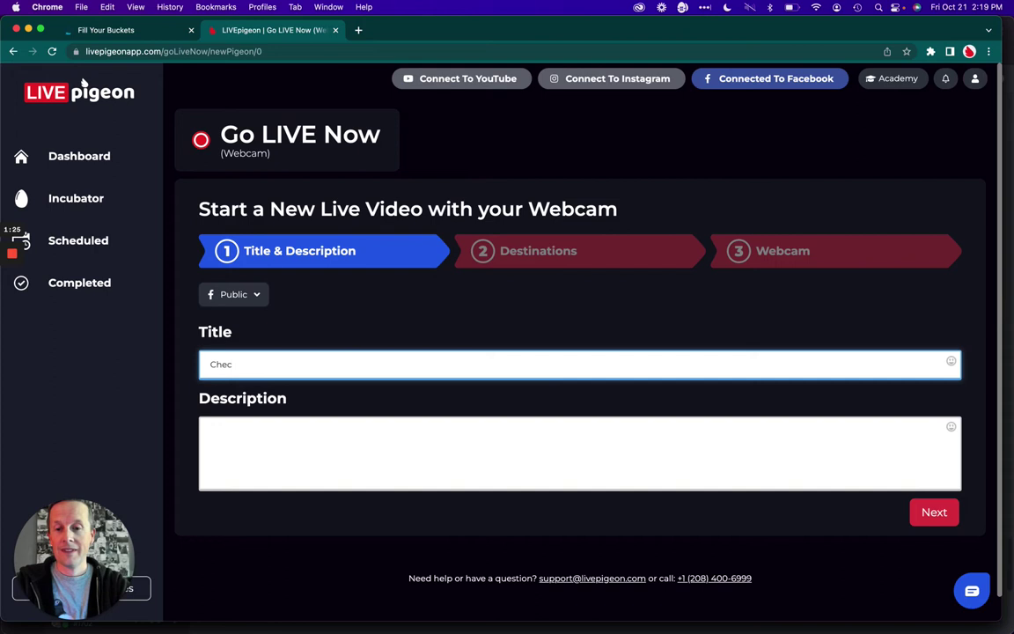
pyautogui.write('k it out w')
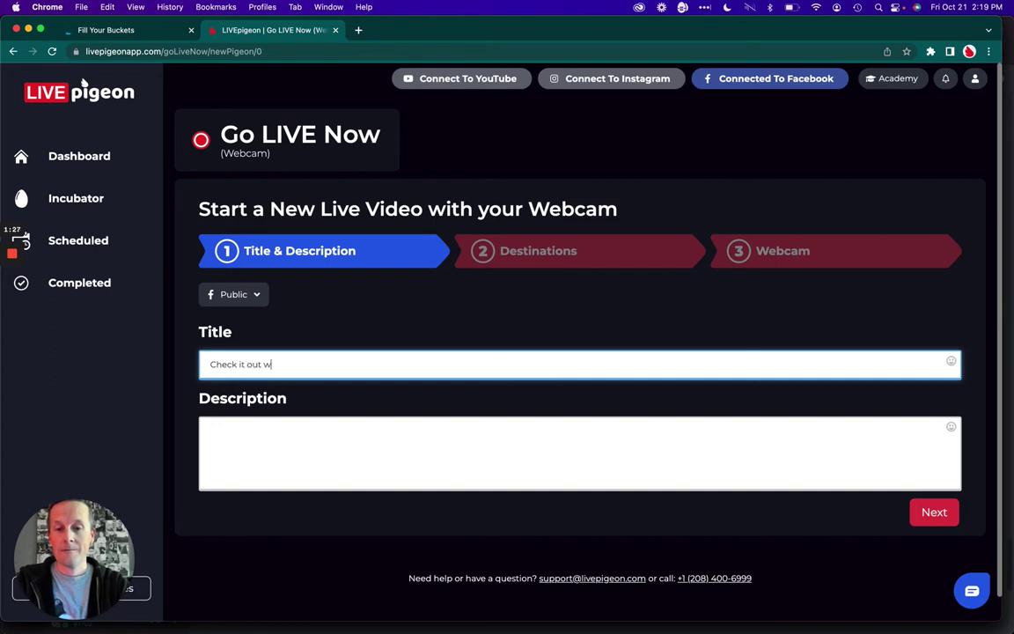
pyautogui.write('e have a new')
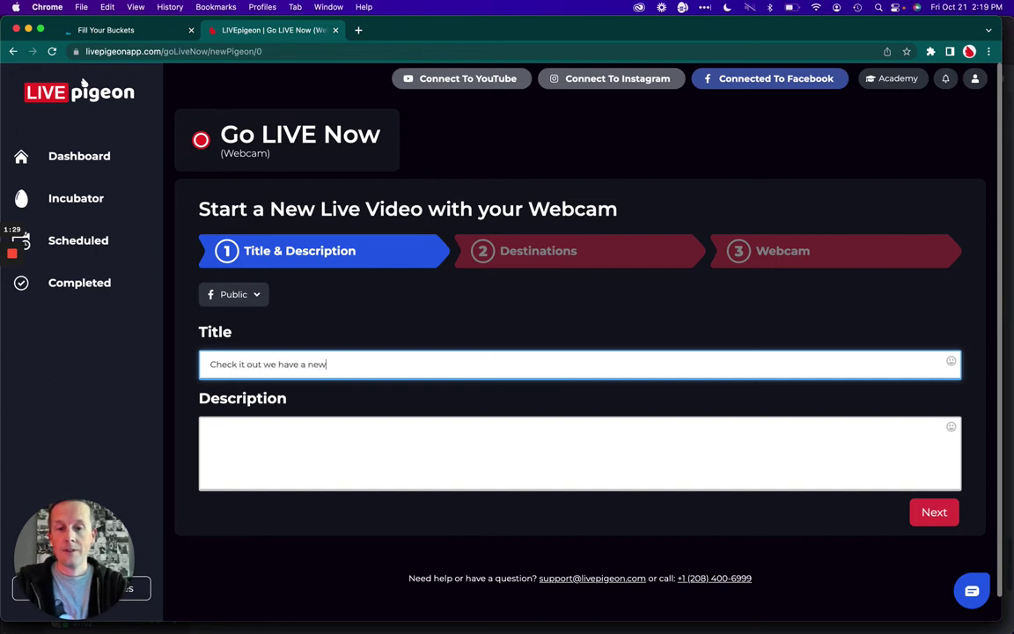
pyautogui.write(' feature')
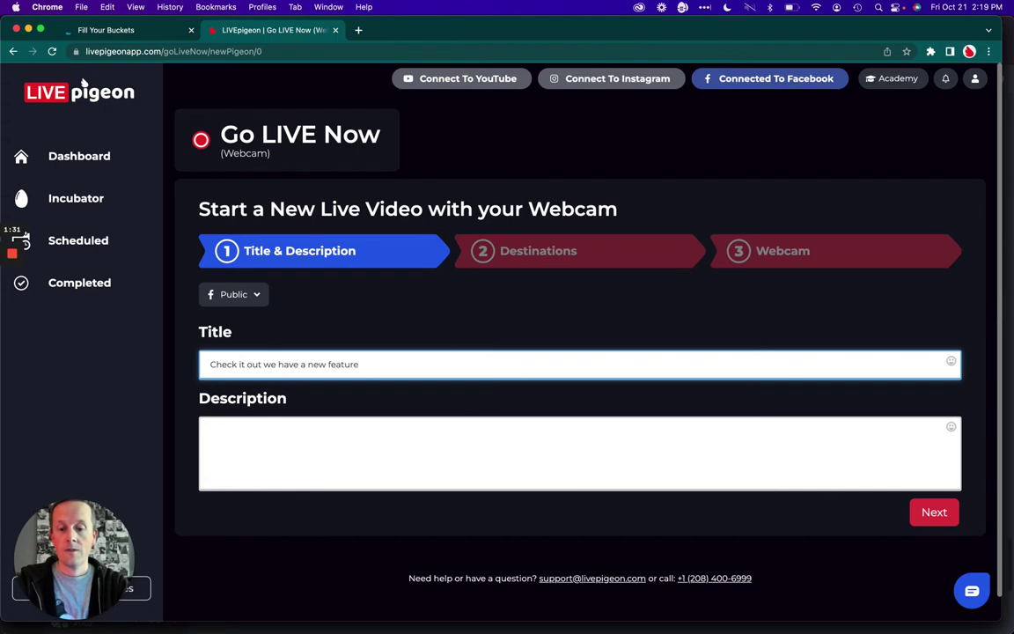
pyautogui.write('!!!')
pyautogui.click(237, 430)
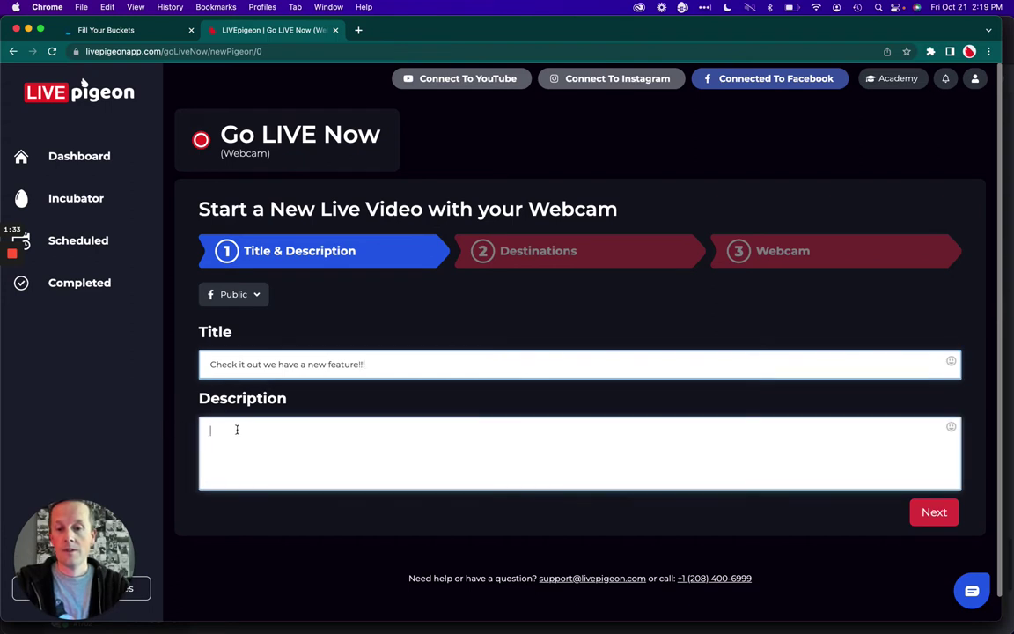
pyautogui.write('Webcam ')
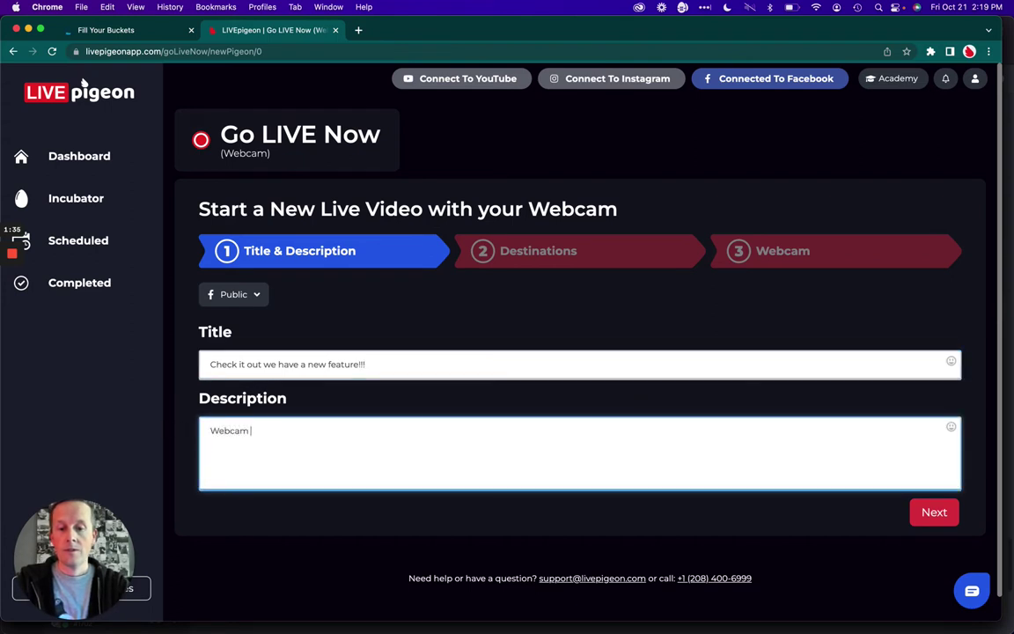
pyautogui.write('is final')
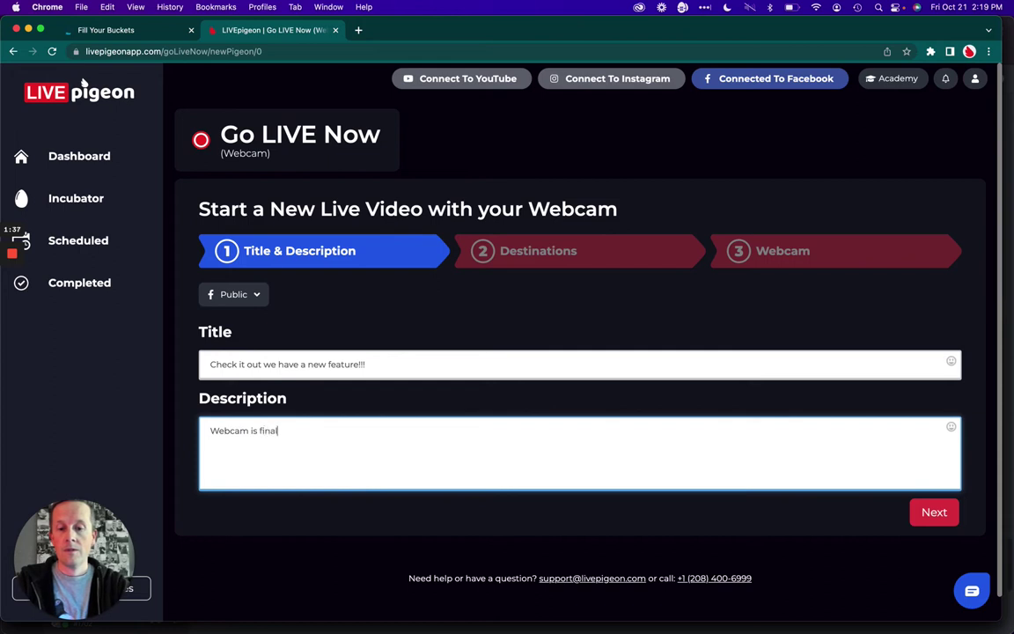
pyautogui.write('ly here!')
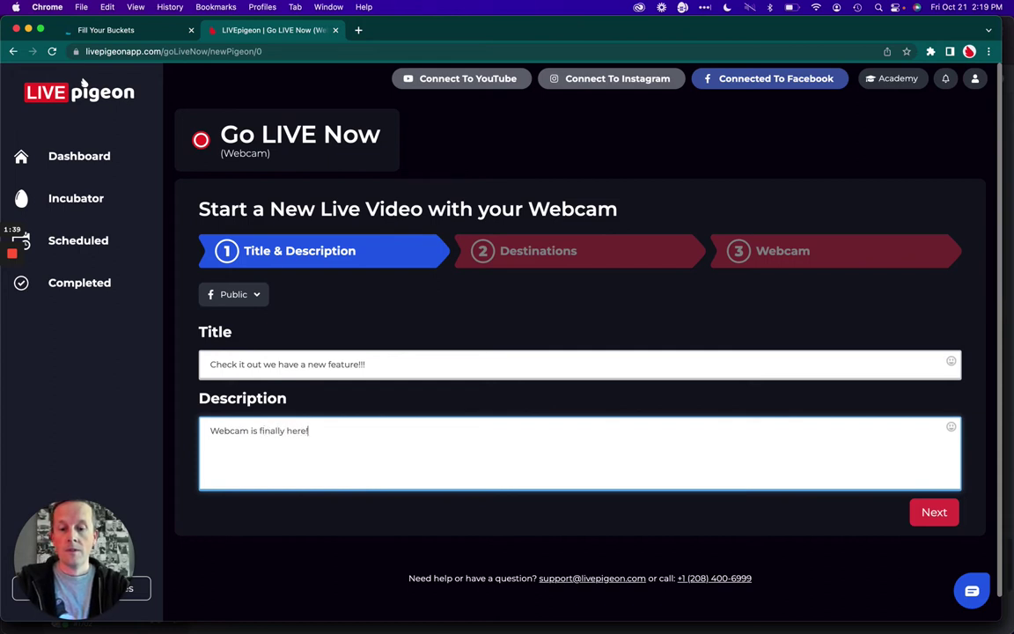
pyautogui.click(933, 514)
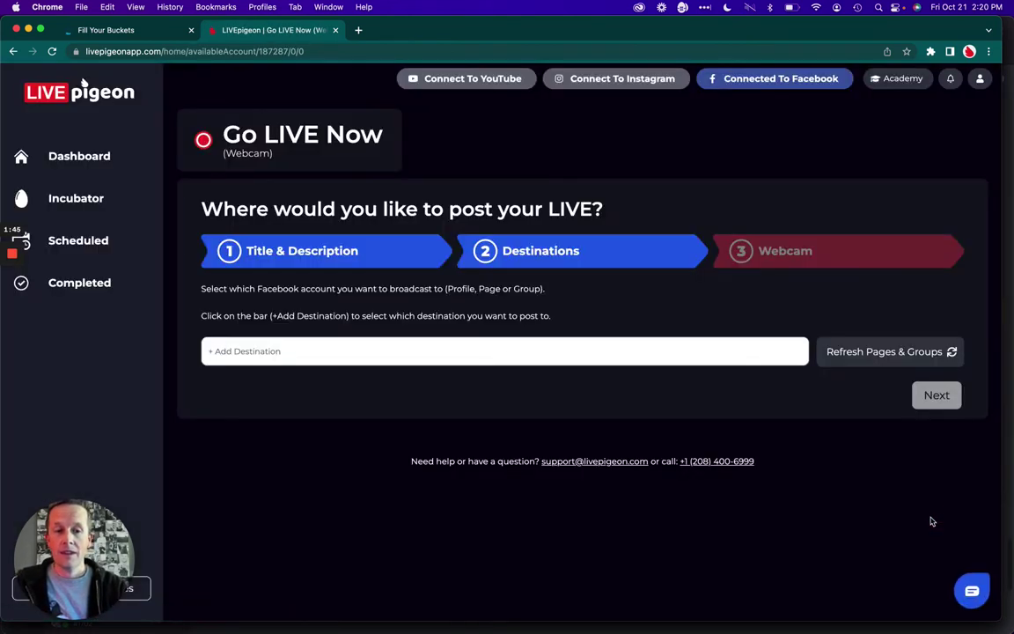
# Step: Search for and add the LIVEpigeon page and the Pigeon Masters group as Facebook destinations
pyautogui.click(398, 357)
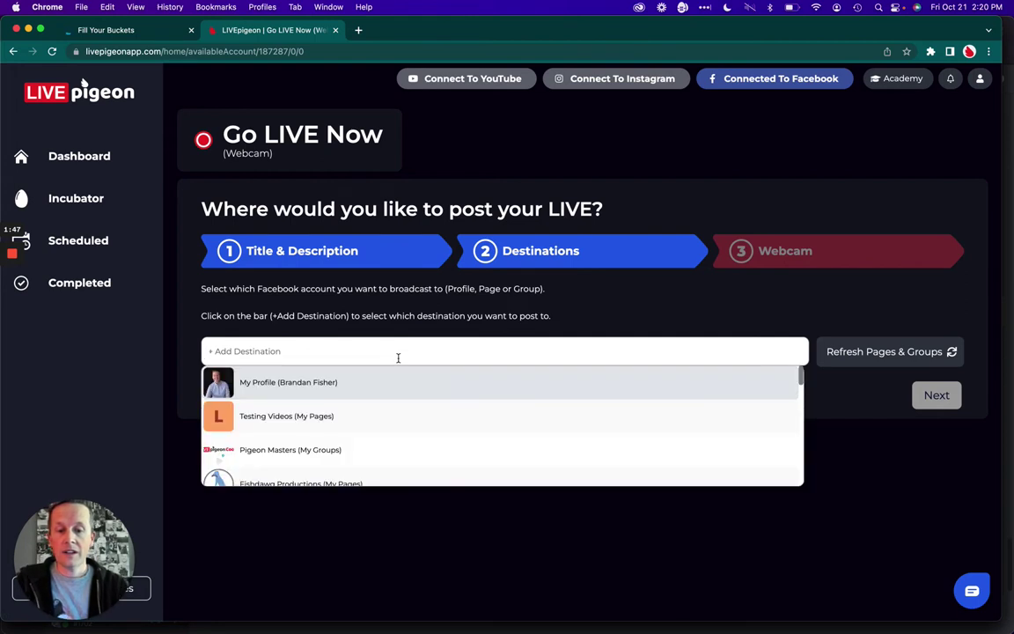
pyautogui.write('livep')
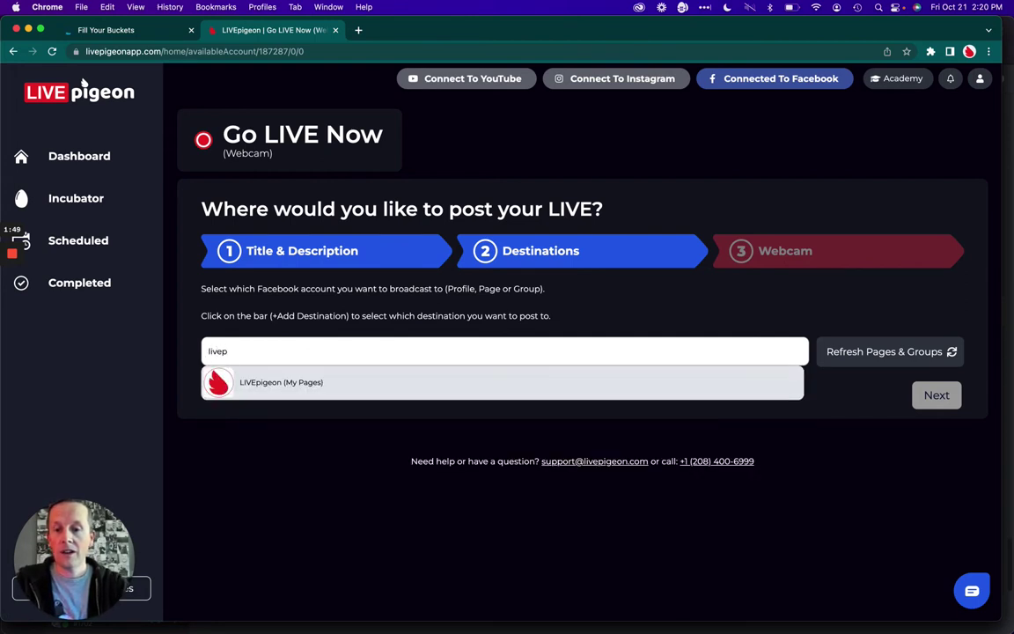
pyautogui.click(331, 385)
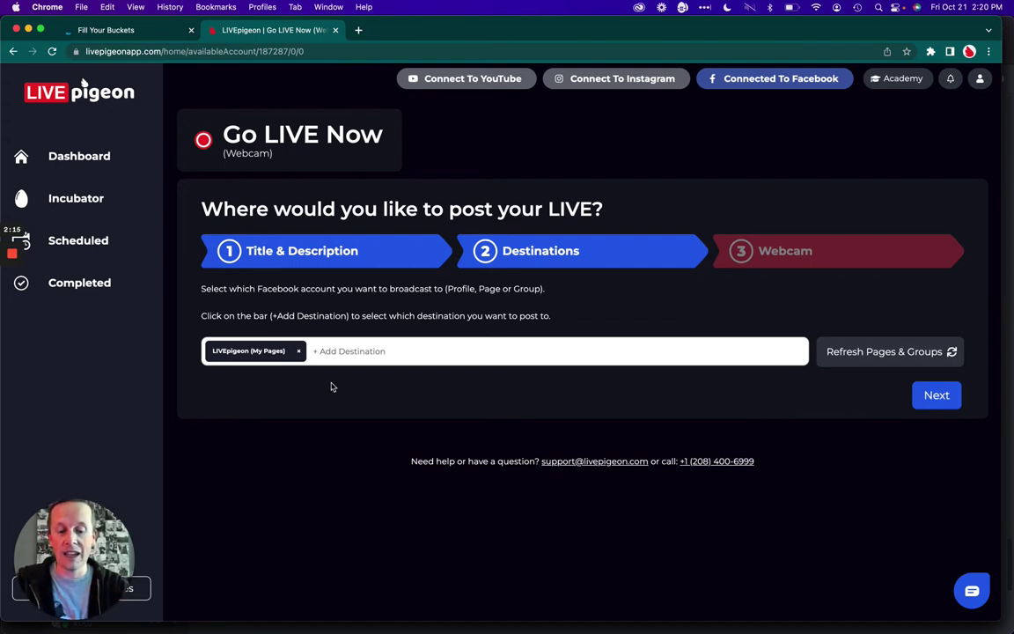
pyautogui.write('pigeon')
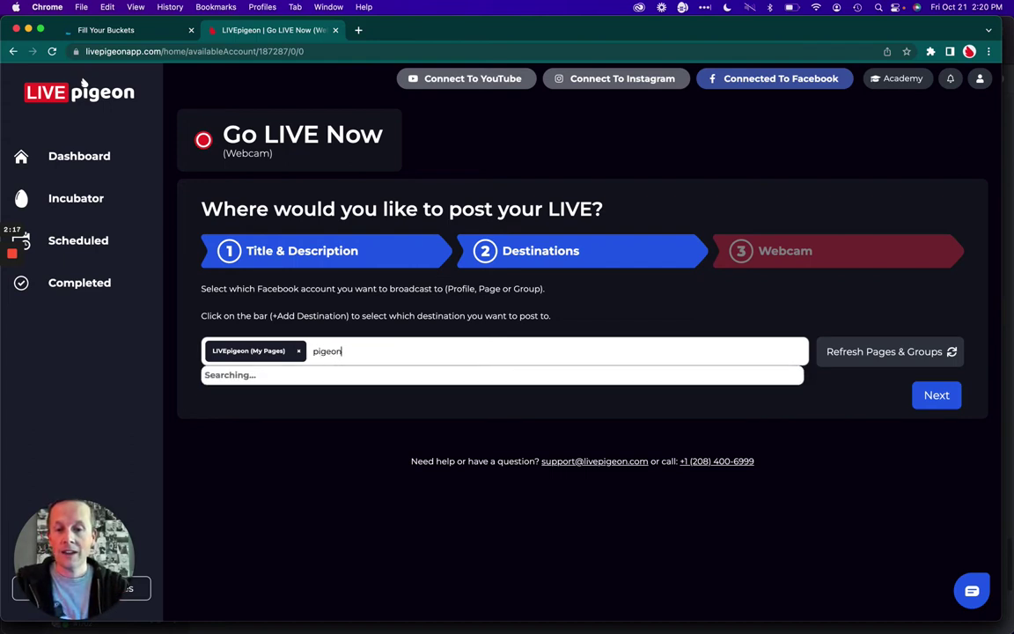
pyautogui.click(278, 384)
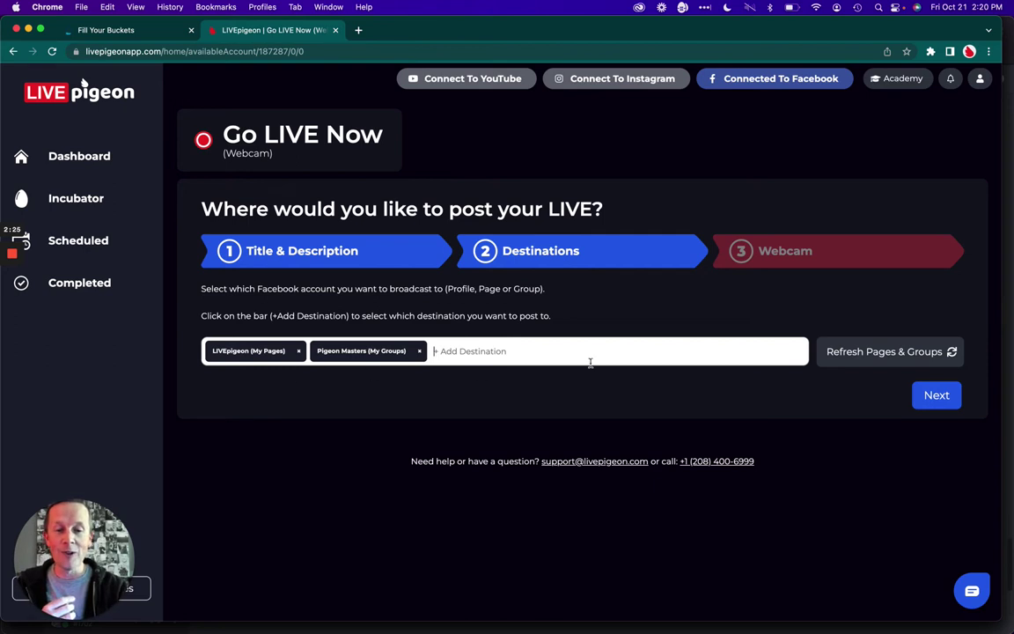
# Step: Allow camera and microphone access and save the Logitech BRIO and MacBook Pro mic settings
pyautogui.click(935, 396)
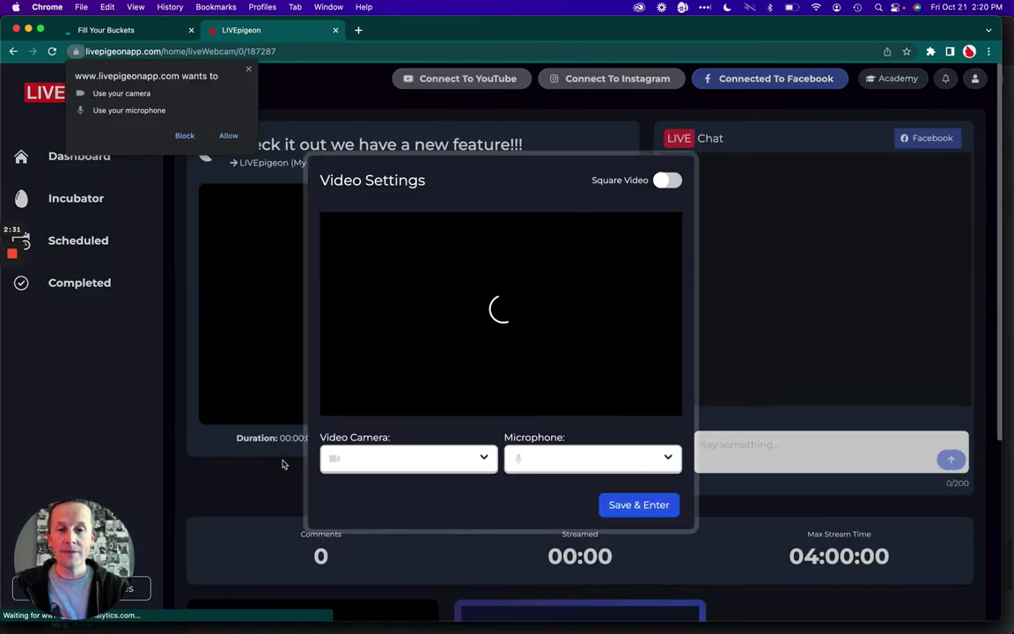
pyautogui.click(228, 136)
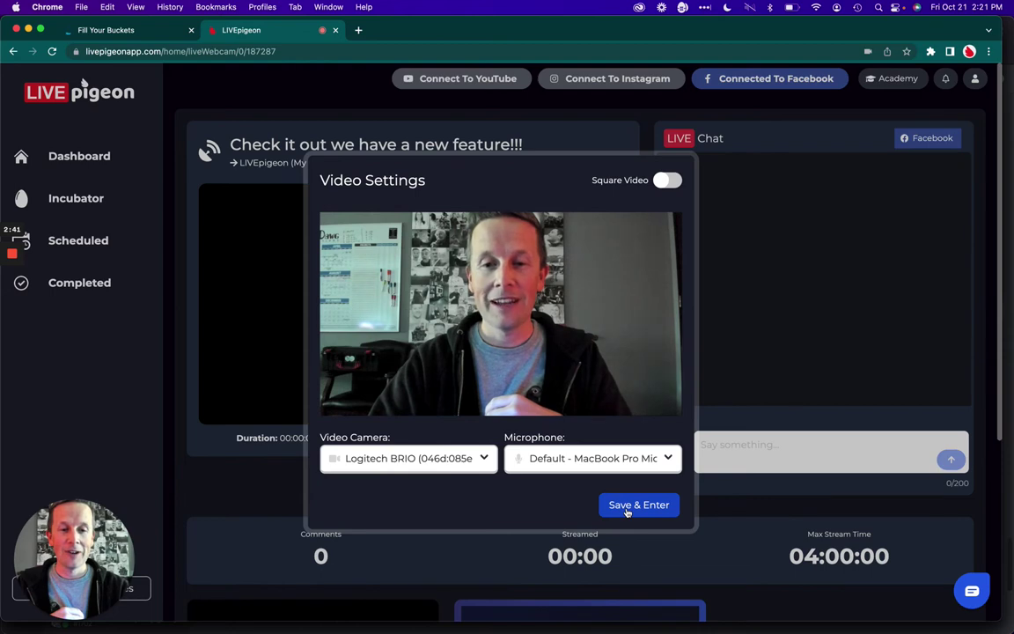
pyautogui.click(627, 505)
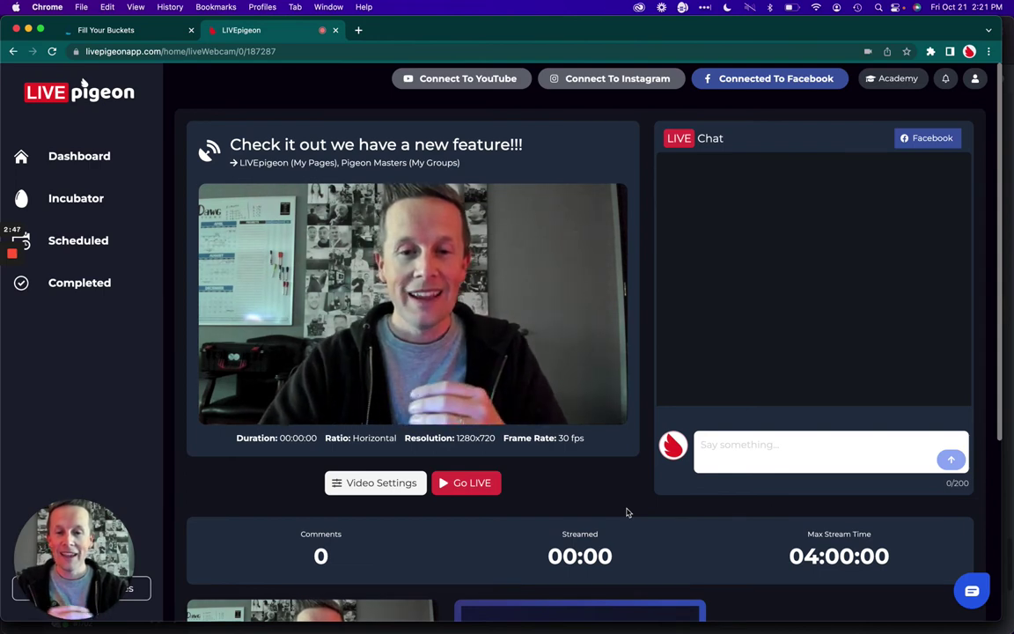
# Step: Scroll the studio page down to the Add Pre-recorded Video card
pyautogui.scroll(-2, 573, 468)
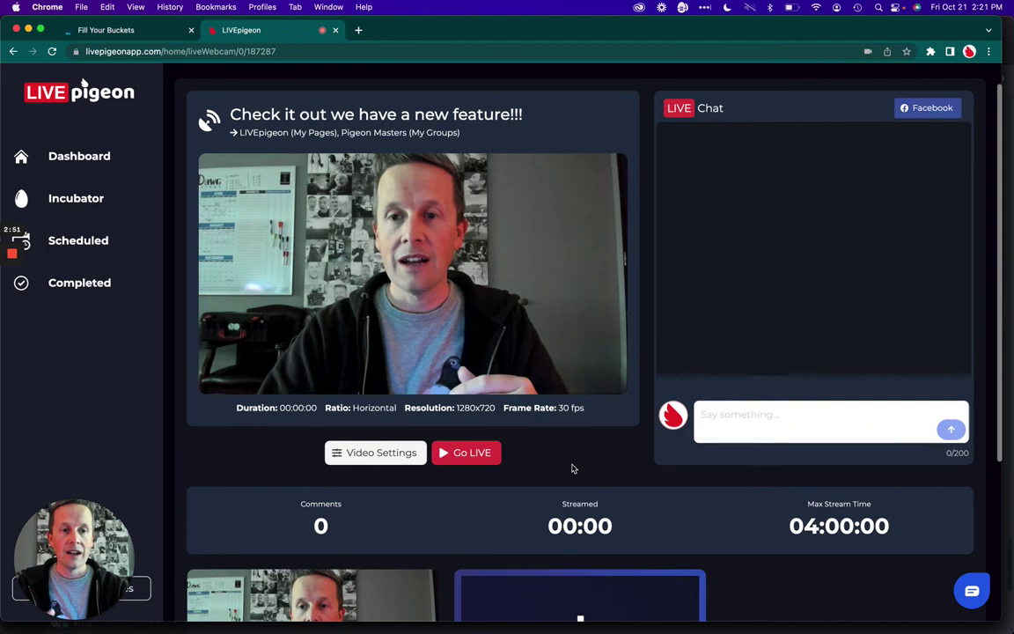
pyautogui.scroll(2, 573, 469)
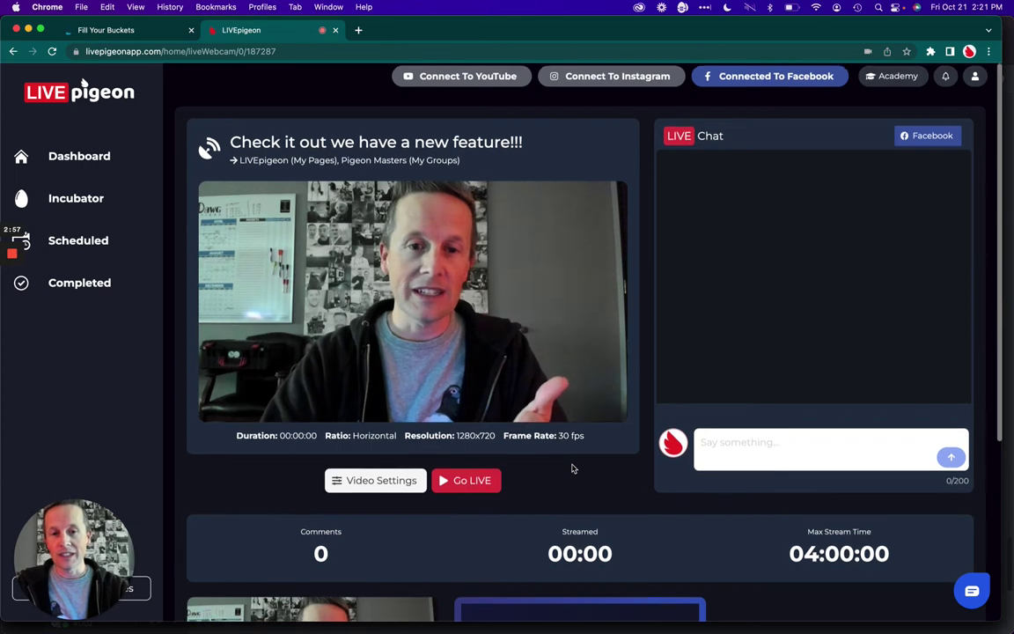
pyautogui.scroll(-4, 572, 469)
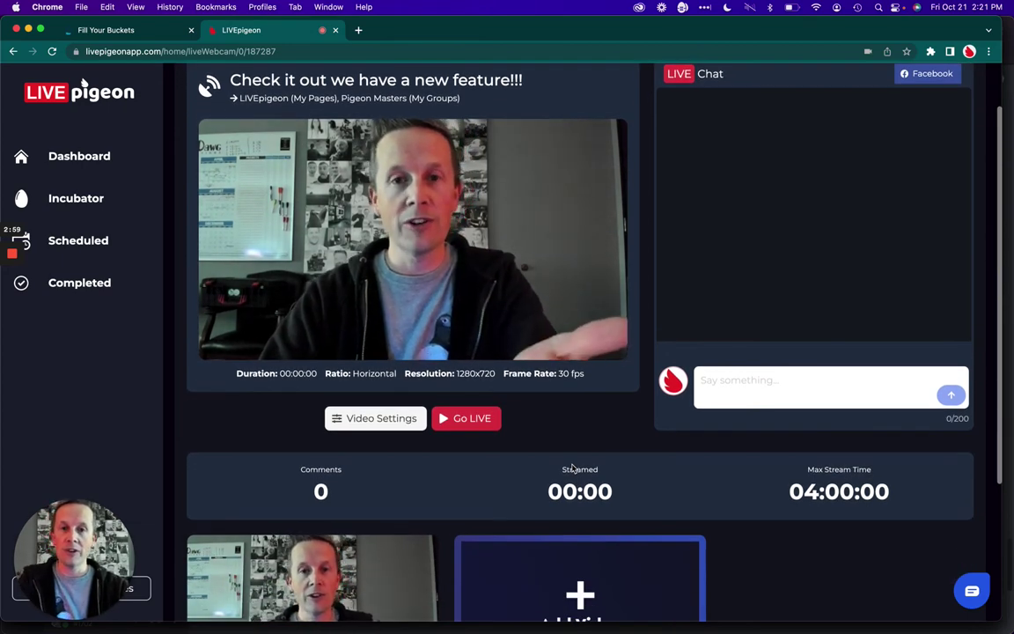
pyautogui.scroll(-5, 572, 468)
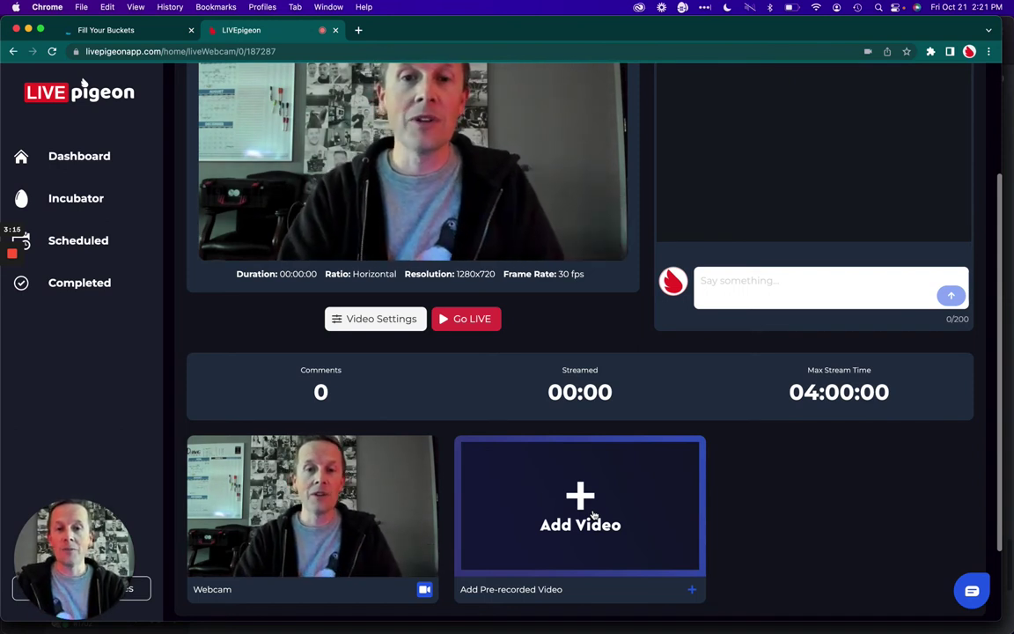
pyautogui.scroll(2, 593, 515)
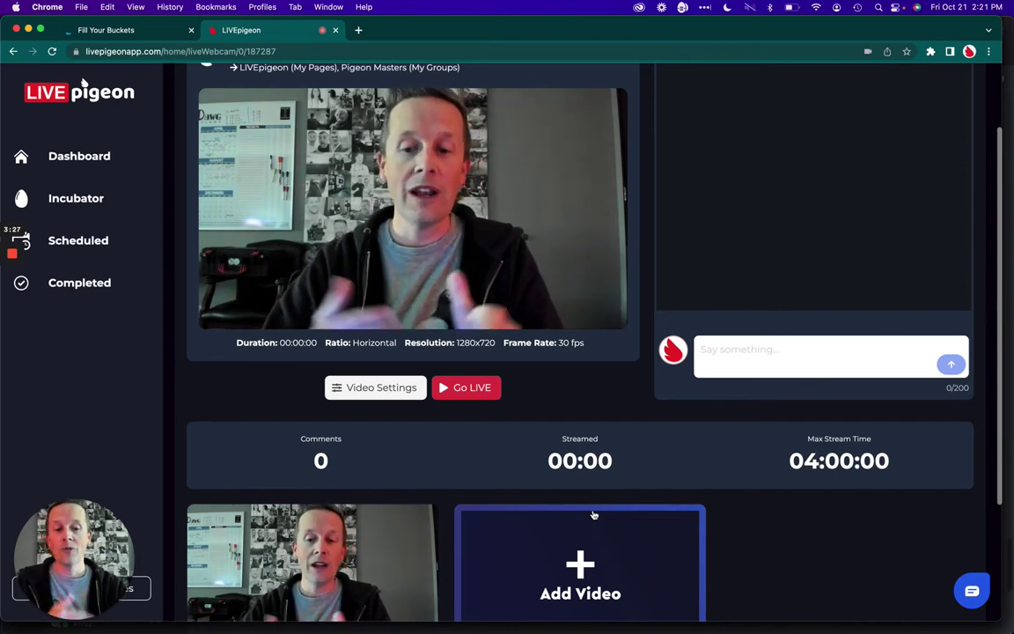
pyautogui.scroll(-2, 593, 515)
# Step: Add the 00:03:54 Incubator video from the uploaded videos list next to the webcam
pyautogui.click(583, 478)
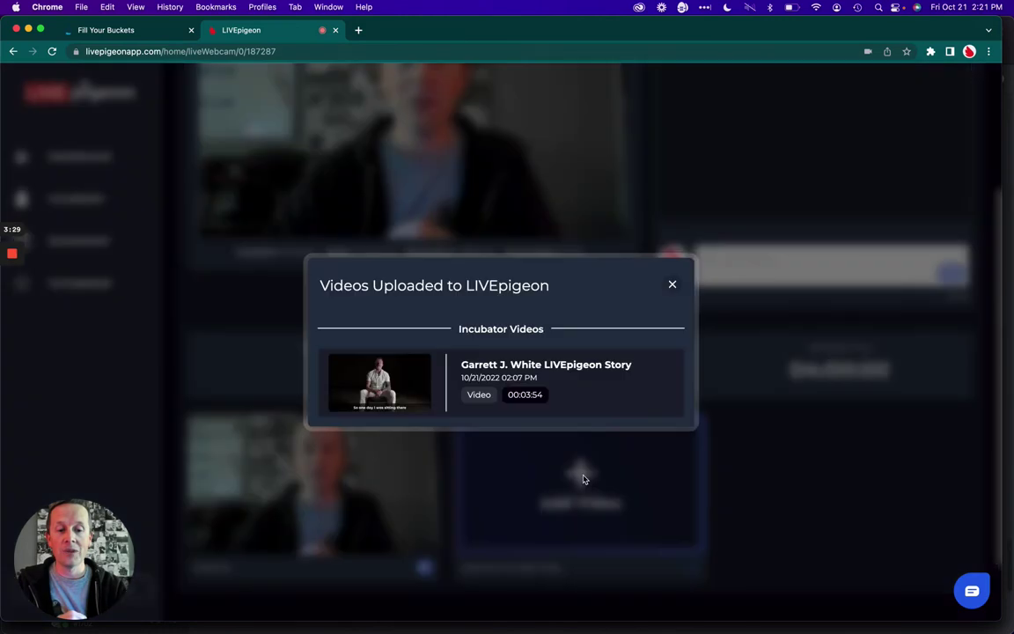
pyautogui.click(522, 364)
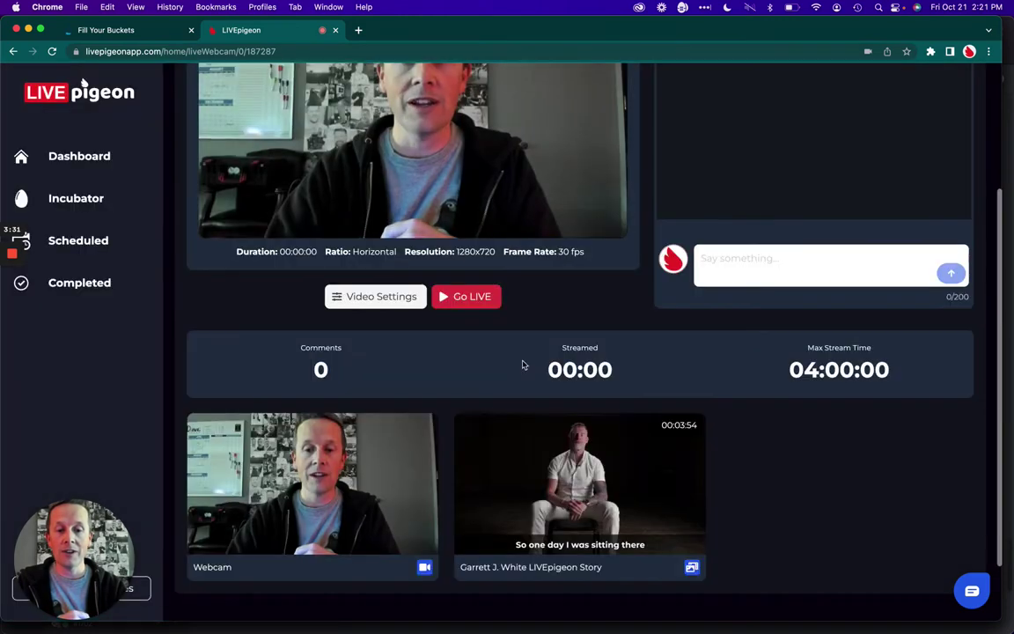
pyautogui.scroll(3, 502, 359)
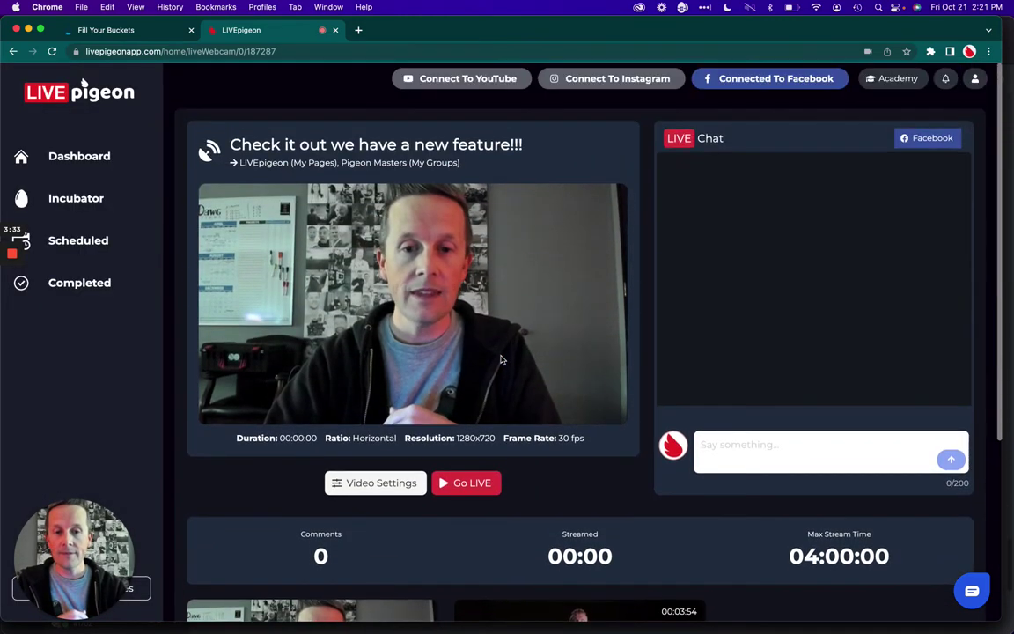
pyautogui.scroll(-1, 502, 360)
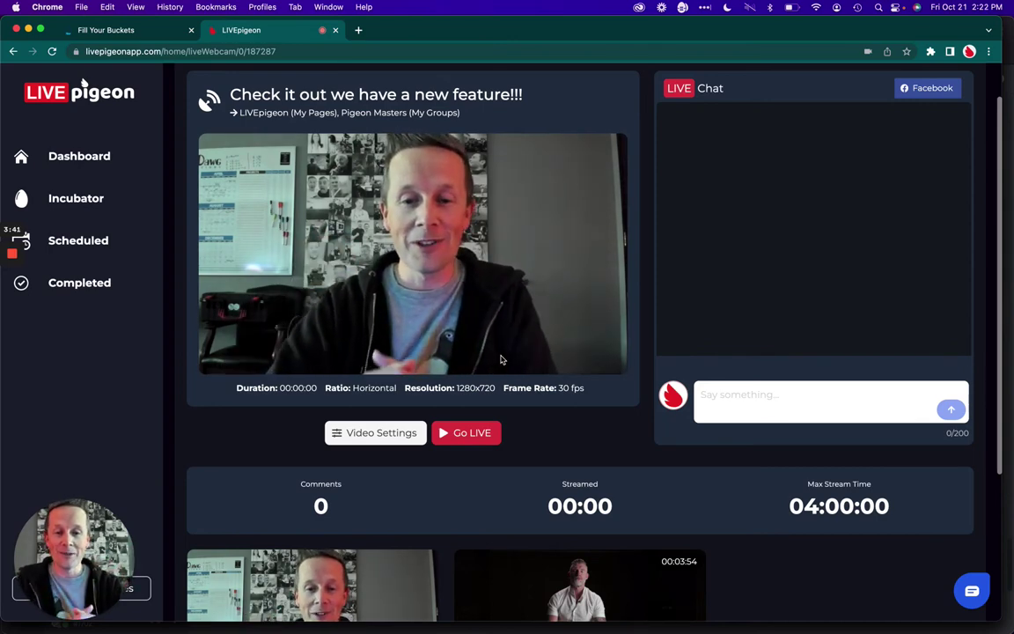
# Step: Go live and let the webcam stream run past one minute streamed
pyautogui.click(465, 435)
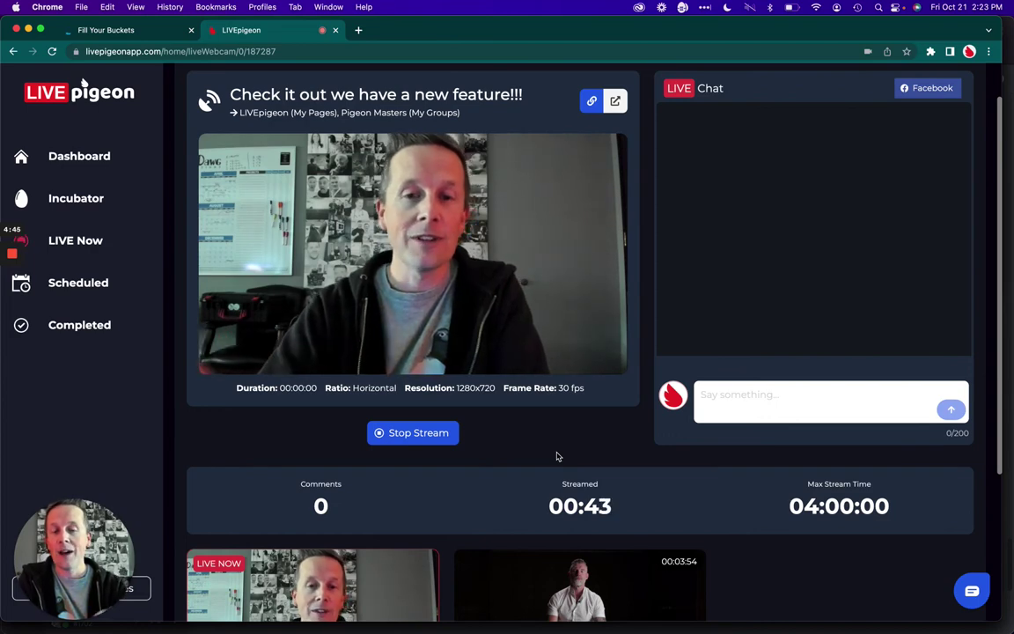
pyautogui.scroll(-2, 557, 457)
pyautogui.moveTo(556, 456)
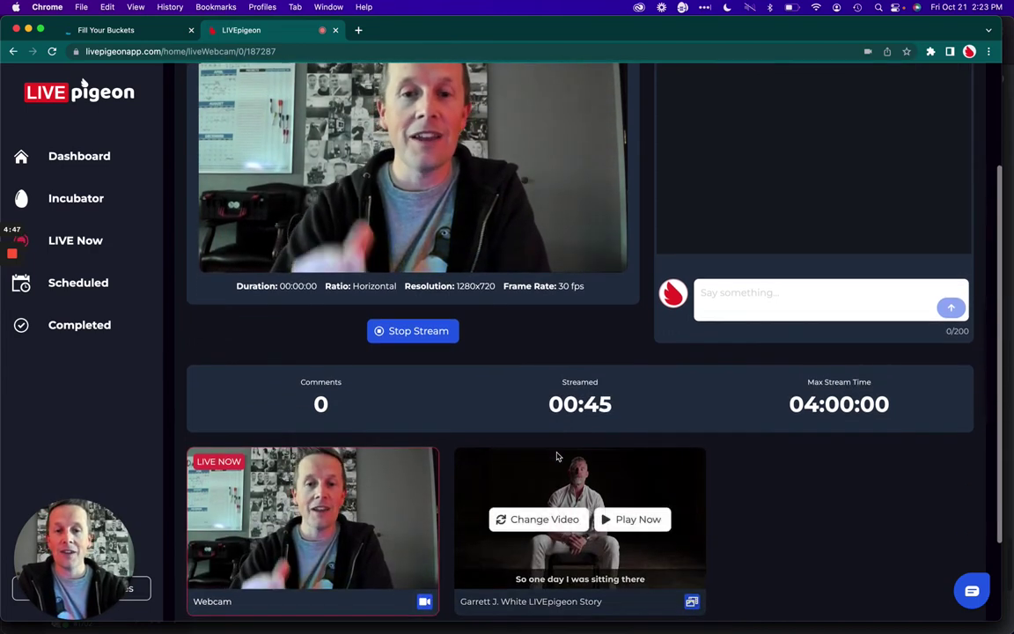
# Step: Play the story video on the live stream and open the live post on Facebook
pyautogui.click(643, 523)
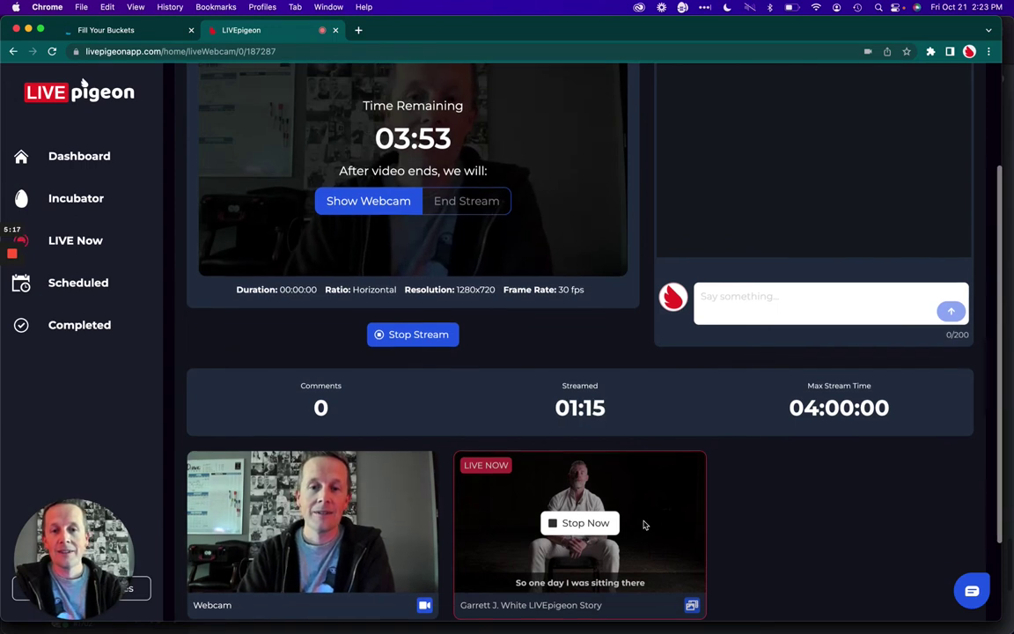
pyautogui.scroll(2, 644, 525)
pyautogui.scroll(1, 644, 525)
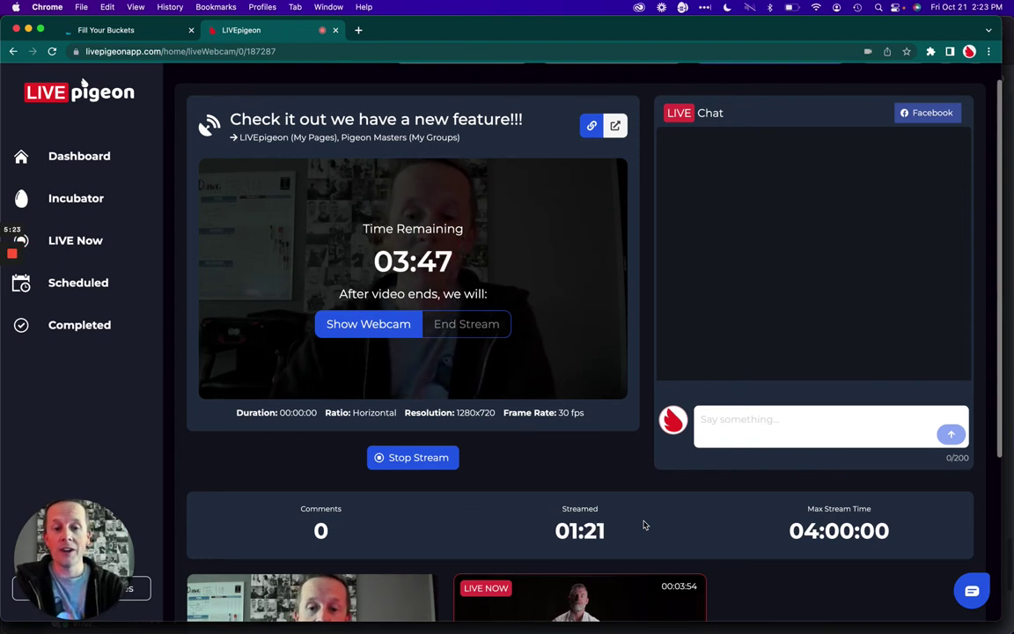
pyautogui.click(617, 126)
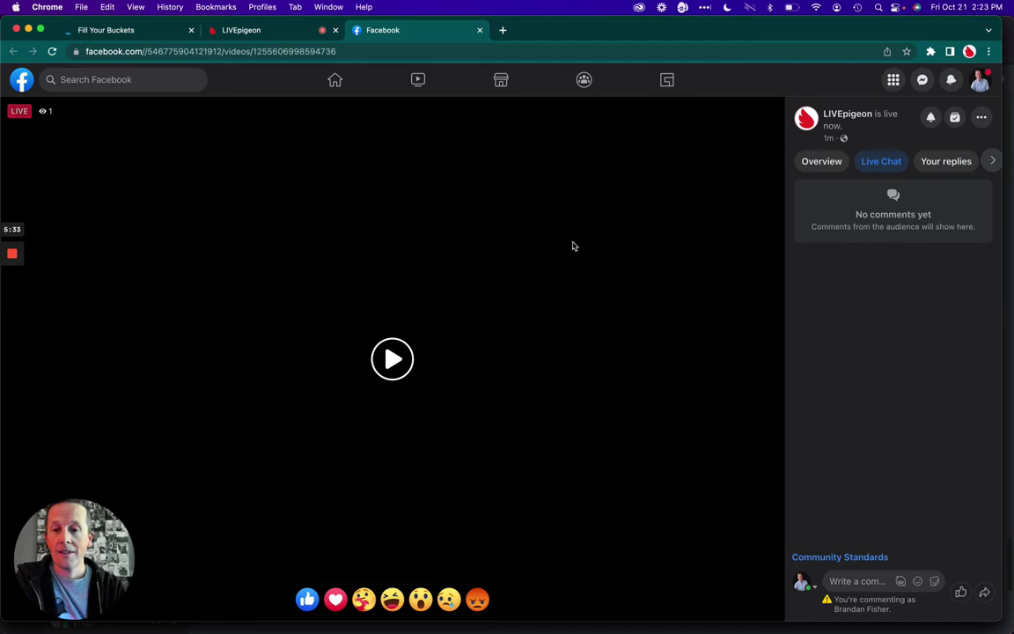
# Step: Play the Facebook live to confirm the story video is streaming, then return to LIVEpigeon
pyautogui.click(393, 361)
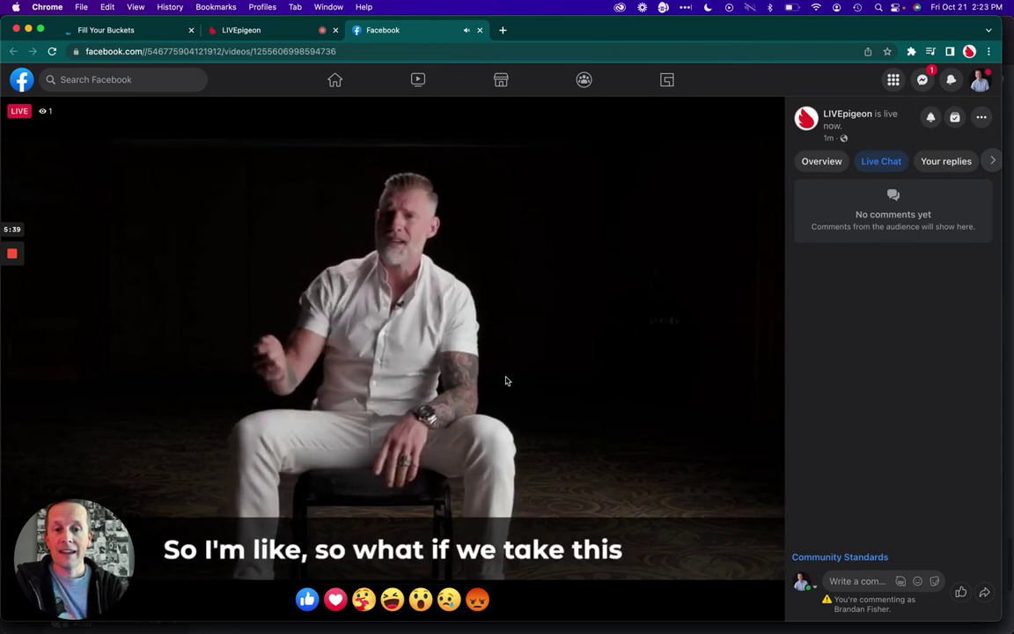
pyautogui.click(278, 32)
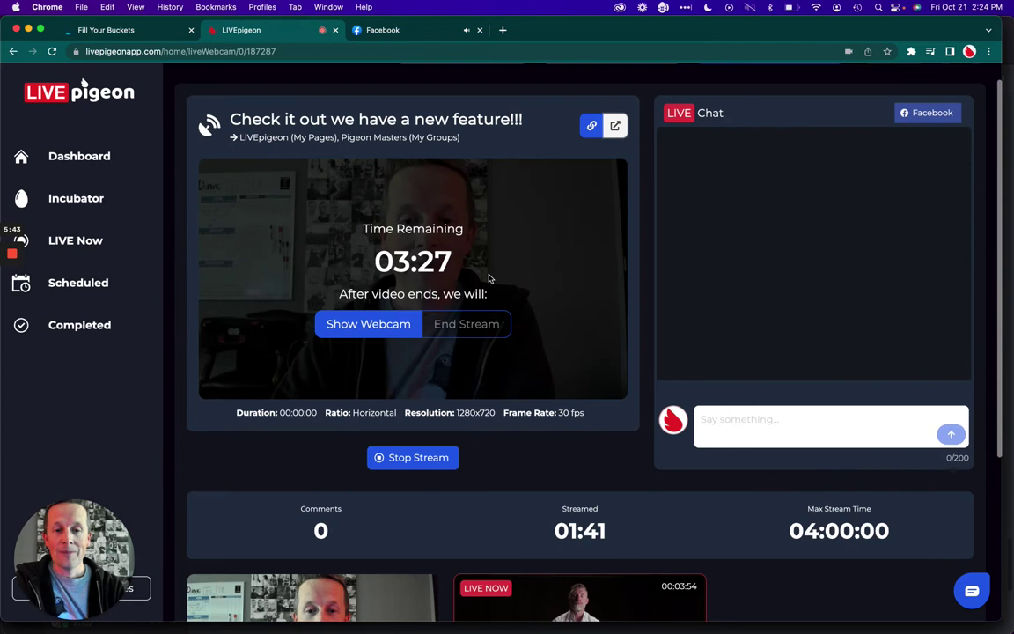
pyautogui.scroll(-2, 489, 278)
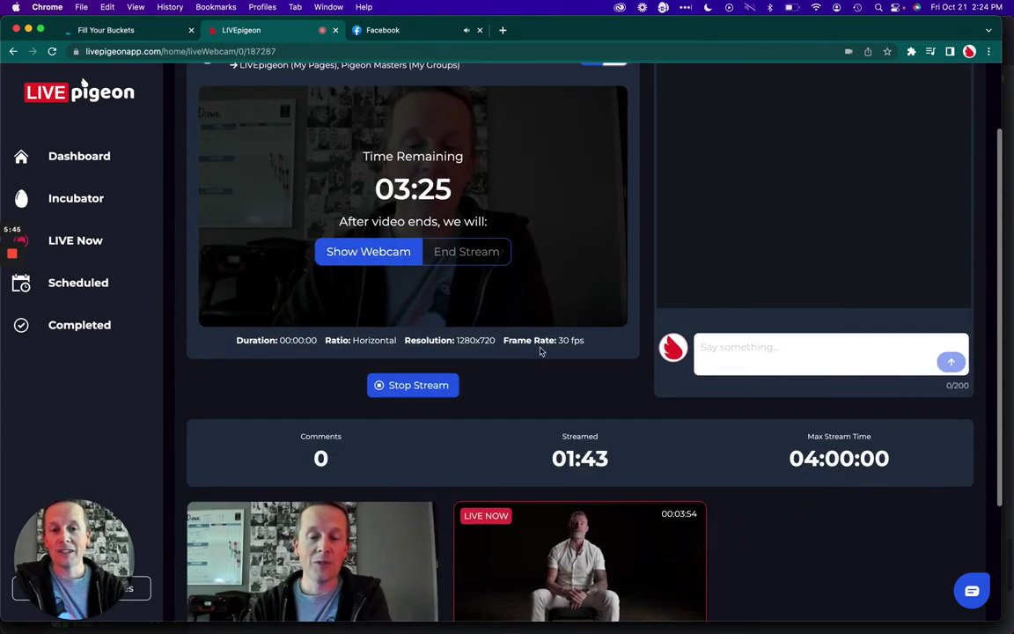
pyautogui.scroll(1, 540, 351)
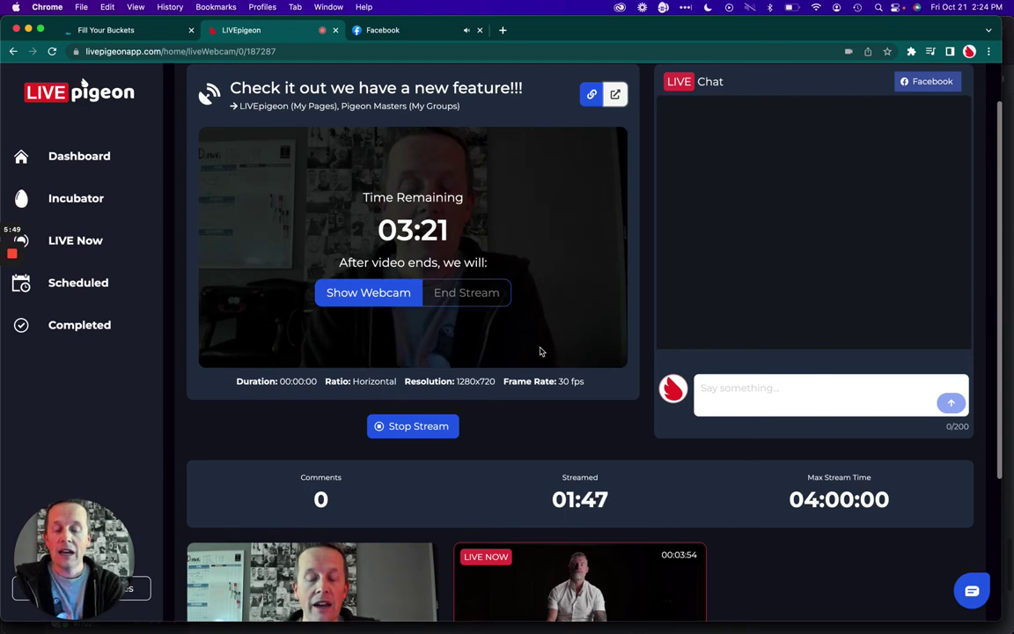
pyautogui.scroll(1, 541, 352)
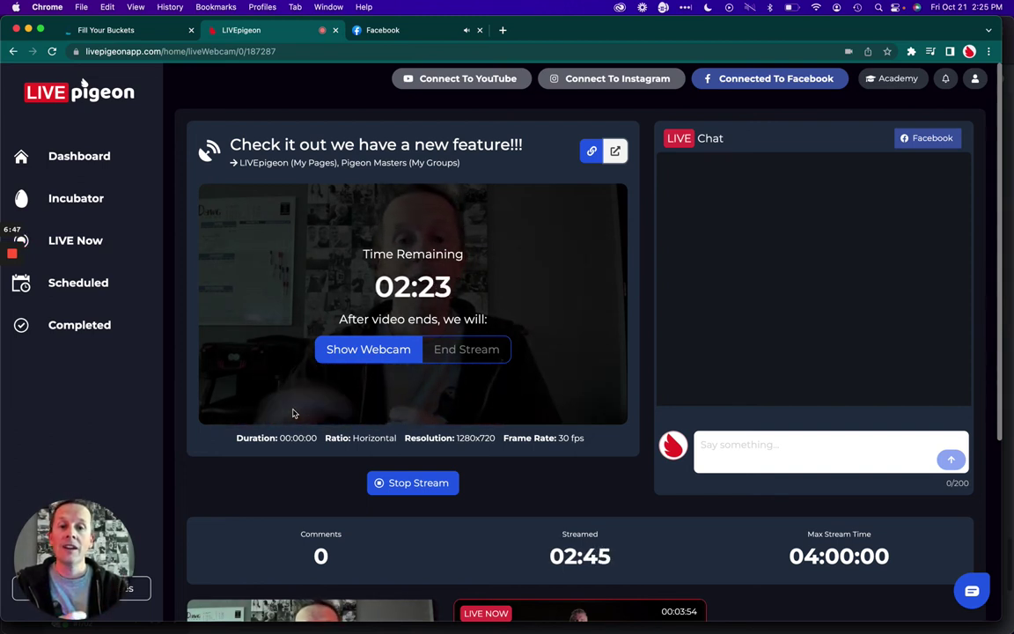
pyautogui.click(390, 33)
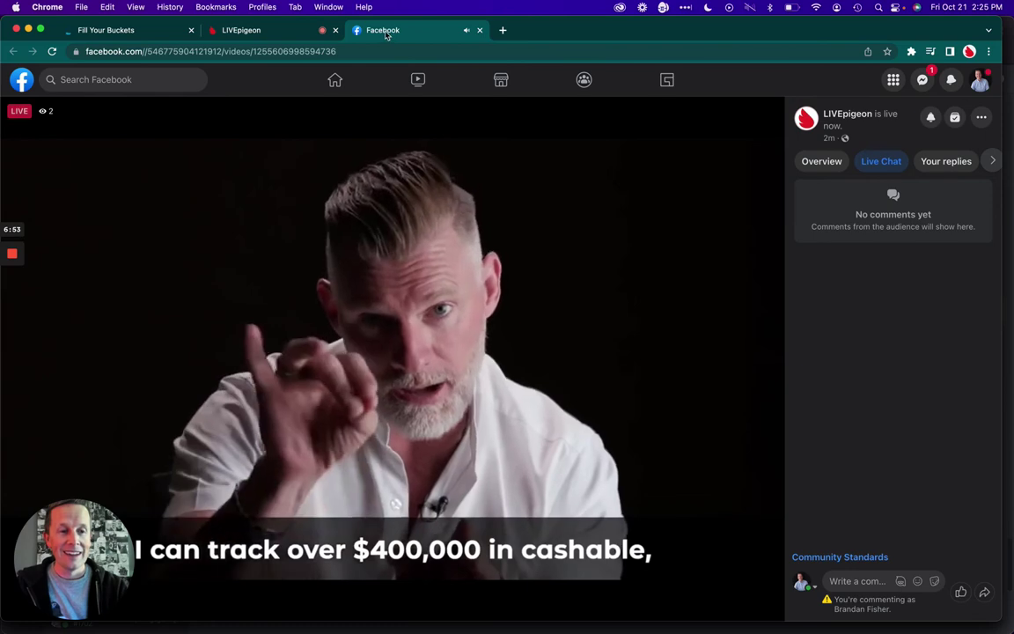
pyautogui.click(272, 31)
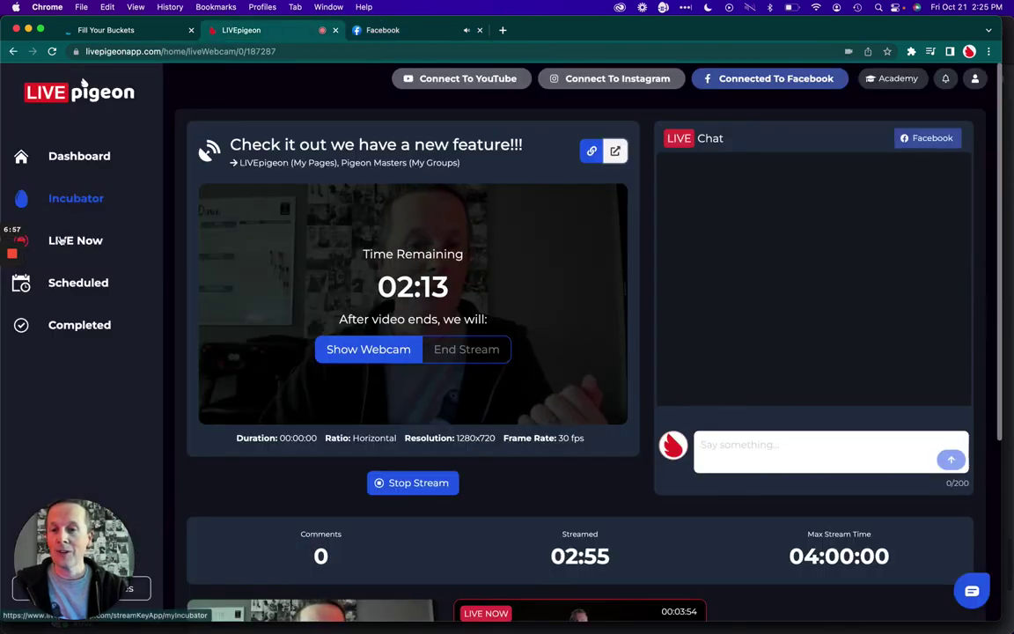
pyautogui.moveTo(12, 264)
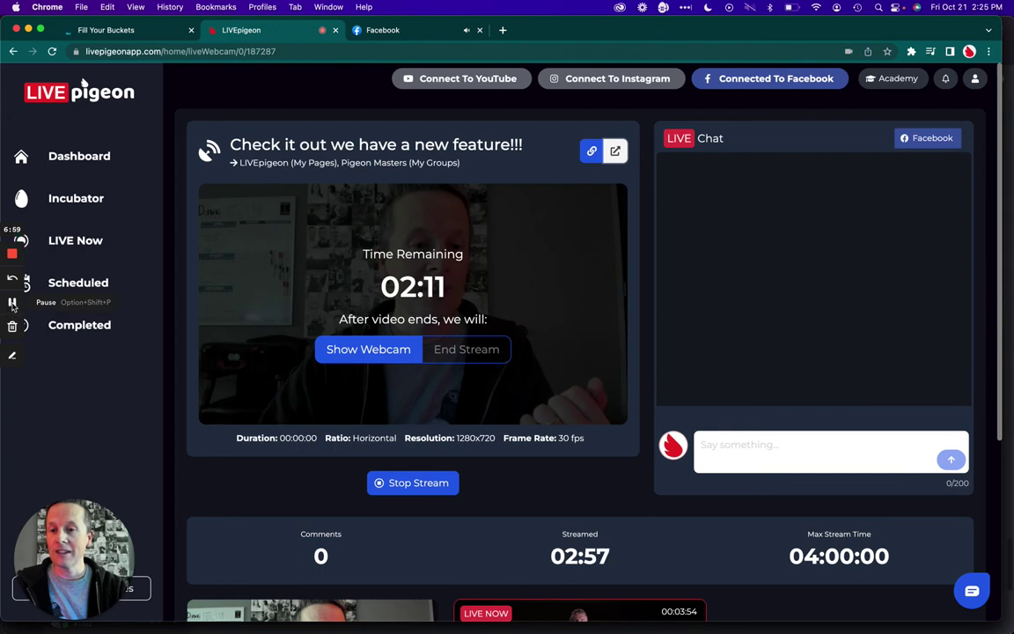
pyautogui.click(12, 304)
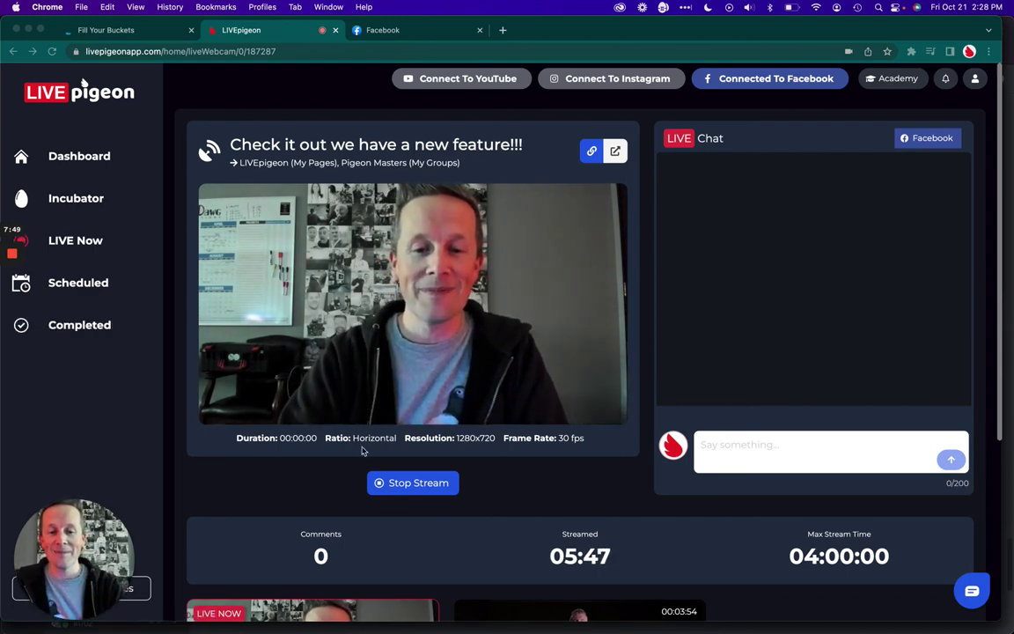
# Step: Stop the stream, confirm the Facebook live ended, and return to LIVEpigeon's Completed list
pyautogui.click(410, 484)
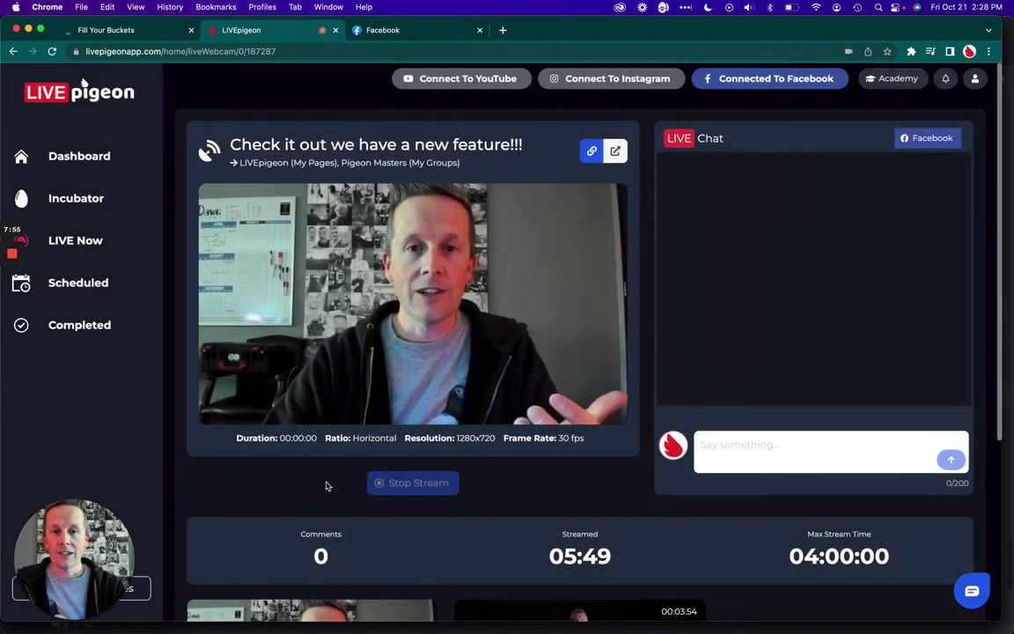
pyautogui.click(411, 35)
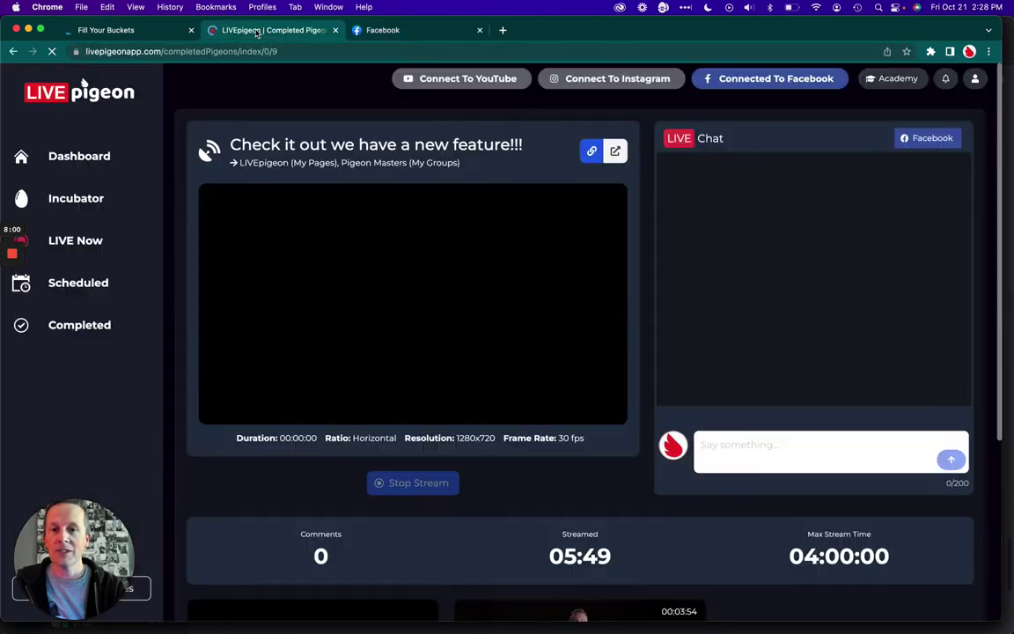
pyautogui.click(231, 32)
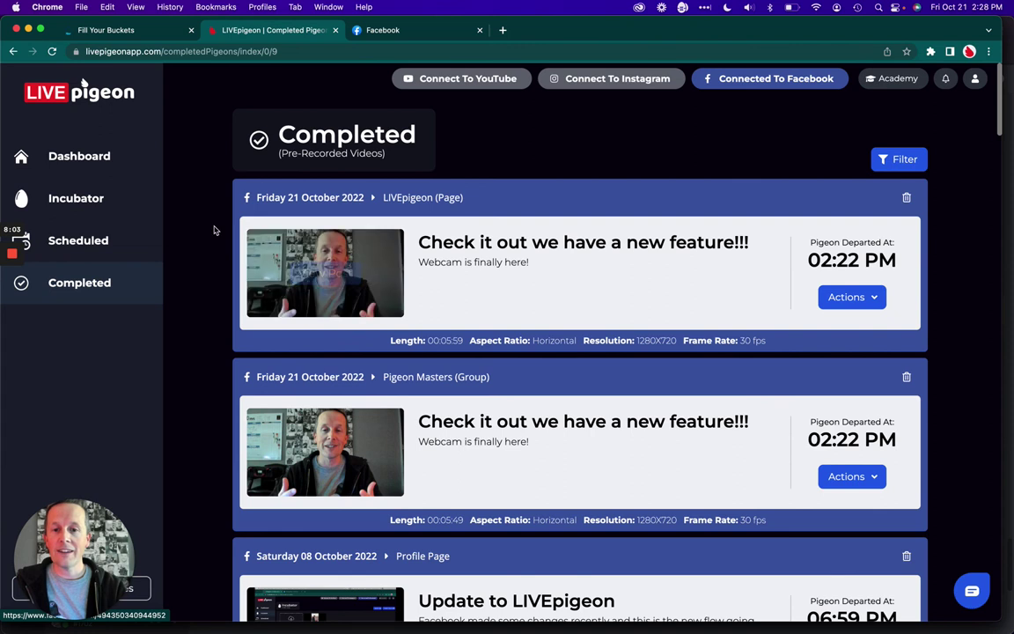
# Step: Open the Incubator media library from the left sidebar
pyautogui.moveTo(248, 290)
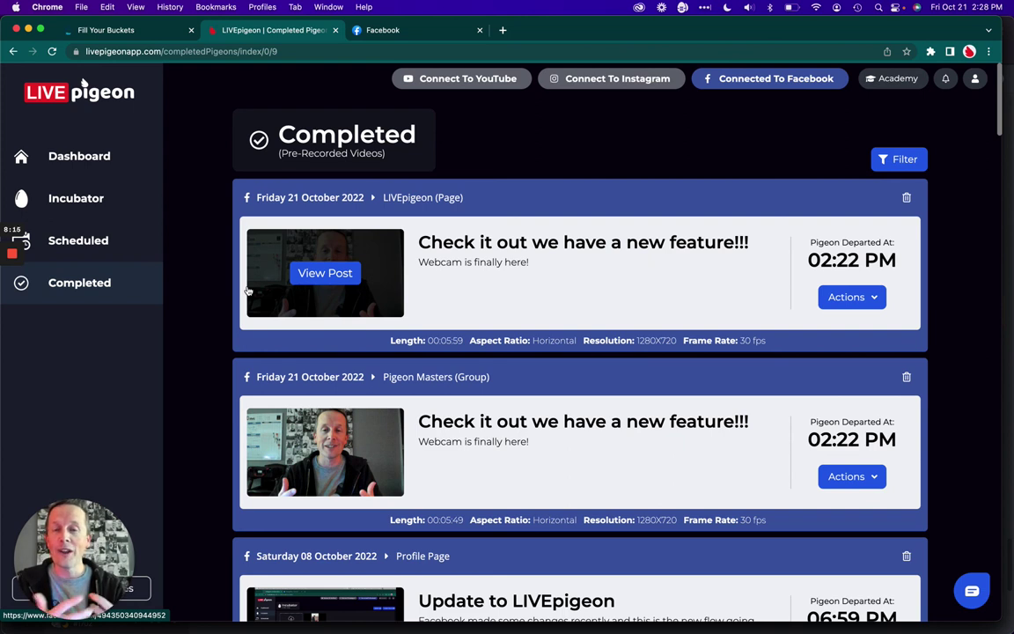
pyautogui.click(72, 198)
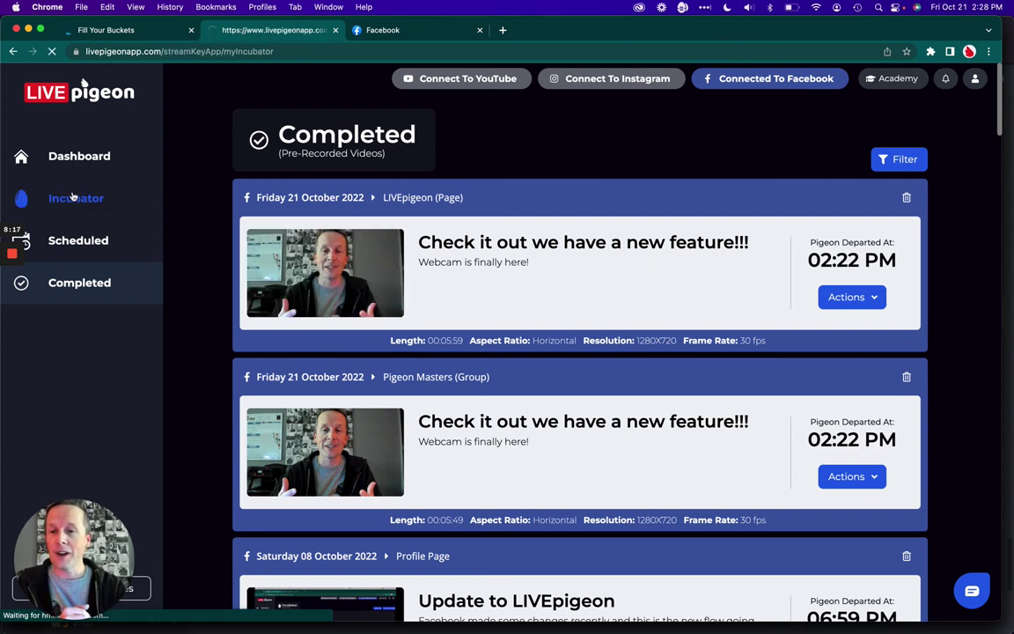